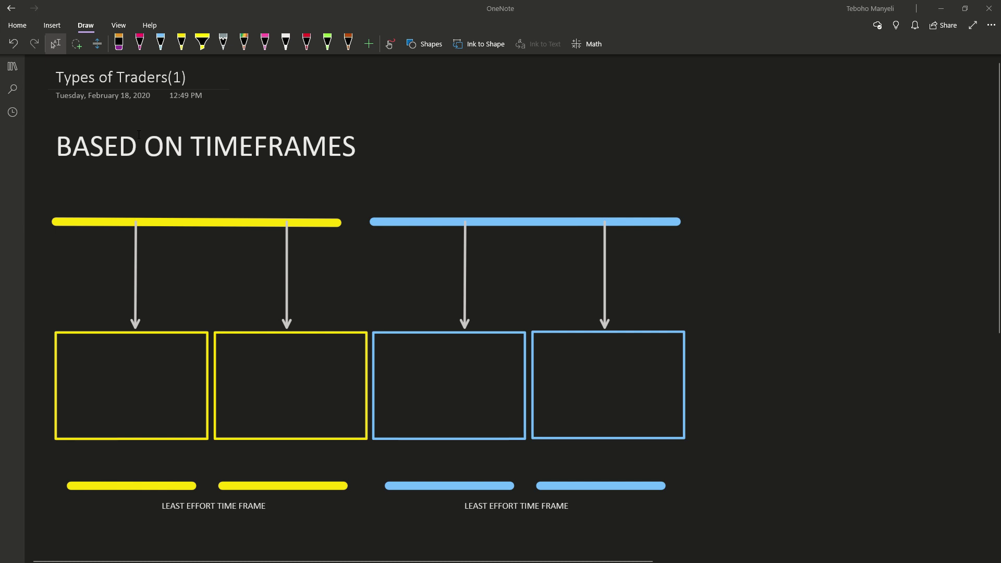
With the white pen, handwrite 'Short Term' above the yellow bar
click(285, 42)
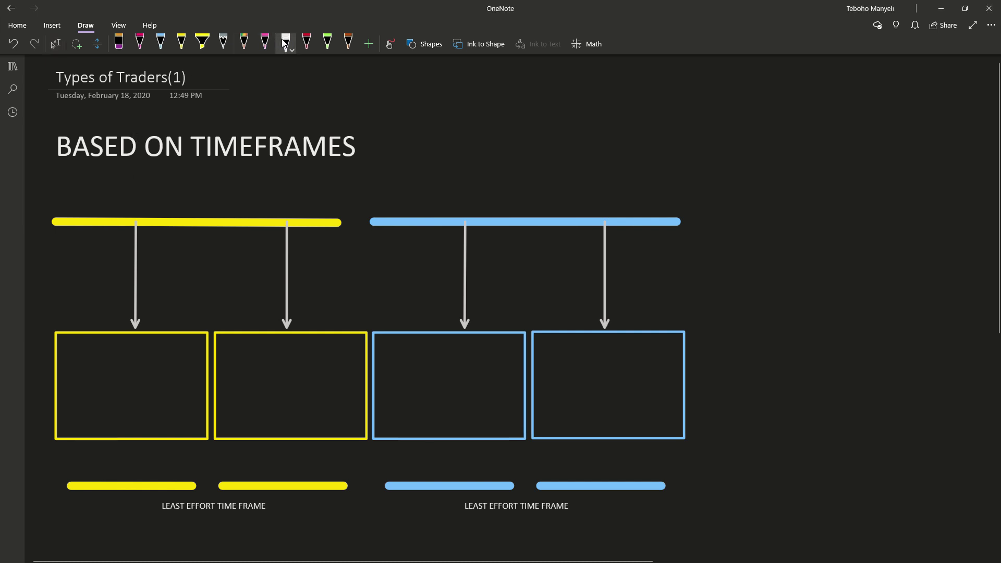
mouse_move(104, 184)
mouse_down()
mouse_move(85, 189)
mouse_move(81, 213)
mouse_up()
mouse_move(113, 179)
mouse_down()
mouse_move(132, 214)
mouse_move(172, 199)
mouse_up()
drag(178, 177, 191, 212)
drag(178, 193, 262, 179)
drag(248, 184, 245, 214)
drag(254, 207, 268, 214)
mouse_move(271, 215)
mouse_down()
mouse_move(284, 202)
mouse_move(316, 215)
mouse_up()
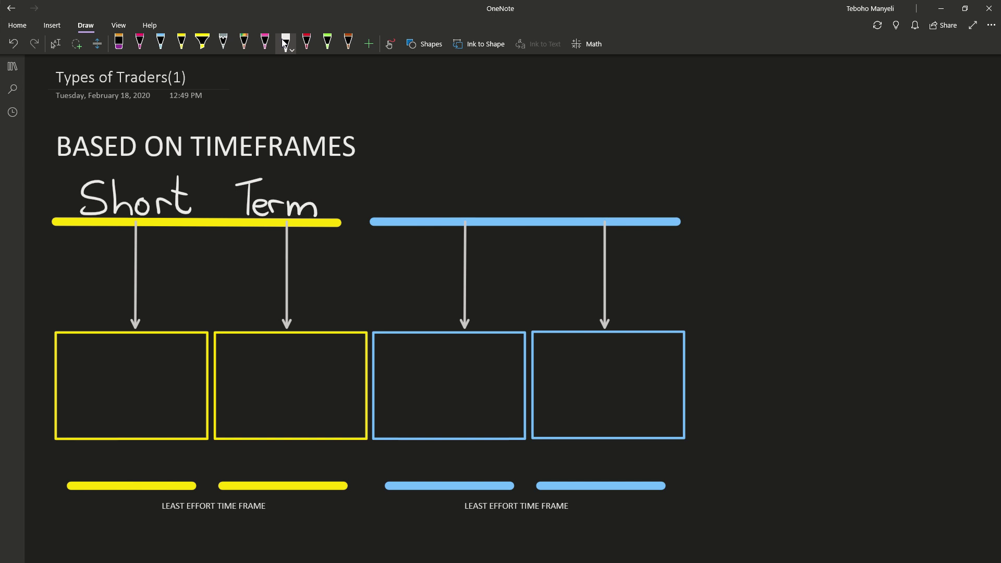
Handwrite 'Long Term' in white above the blue bar
mouse_move(398, 168)
mouse_down()
mouse_move(399, 199)
mouse_move(421, 213)
mouse_move(435, 214)
mouse_move(450, 193)
mouse_move(483, 214)
mouse_move(510, 200)
mouse_move(483, 237)
mouse_up()
drag(537, 183, 574, 175)
drag(557, 181, 554, 215)
mouse_move(566, 206)
mouse_down()
mouse_move(585, 214)
mouse_move(610, 198)
mouse_move(644, 200)
mouse_move(656, 219)
mouse_up()
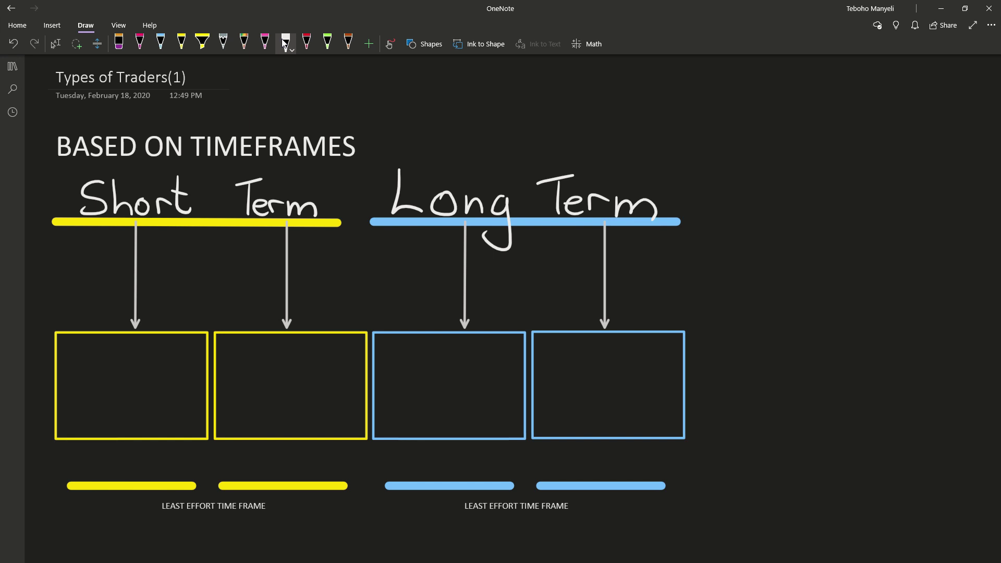
Handwrite 'Scalper' and 'Day Trader' in the two yellow boxes
mouse_move(78, 340)
mouse_down()
mouse_move(63, 360)
mouse_move(119, 361)
mouse_move(128, 375)
mouse_up()
mouse_move(127, 355)
mouse_down()
mouse_move(150, 359)
mouse_move(168, 347)
mouse_move(253, 358)
mouse_move(255, 371)
mouse_move(300, 343)
mouse_move(289, 362)
mouse_up()
mouse_move(296, 347)
mouse_down()
mouse_move(316, 361)
mouse_move(361, 351)
mouse_up()
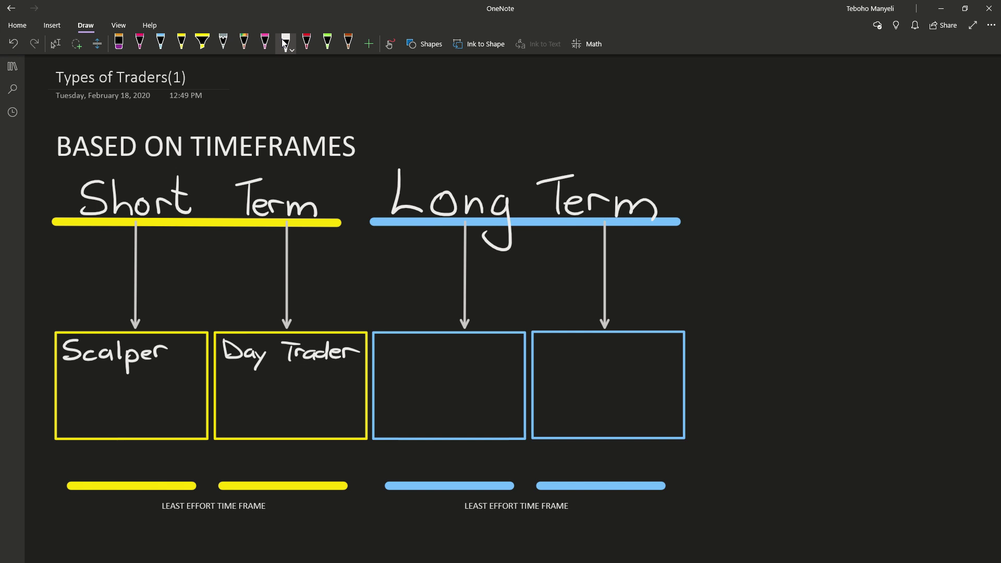
Handwrite 'Swing Trader' and 'Investor' in the two blue boxes
mouse_move(390, 339)
mouse_down()
mouse_move(375, 355)
mouse_move(409, 348)
mouse_move(428, 372)
mouse_move(420, 365)
mouse_move(466, 339)
mouse_up()
mouse_move(459, 340)
mouse_down()
mouse_move(460, 356)
mouse_move(472, 345)
mouse_up()
drag(480, 349, 483, 357)
mouse_move(490, 348)
mouse_down()
mouse_move(492, 338)
mouse_move(506, 355)
mouse_move(514, 342)
mouse_up()
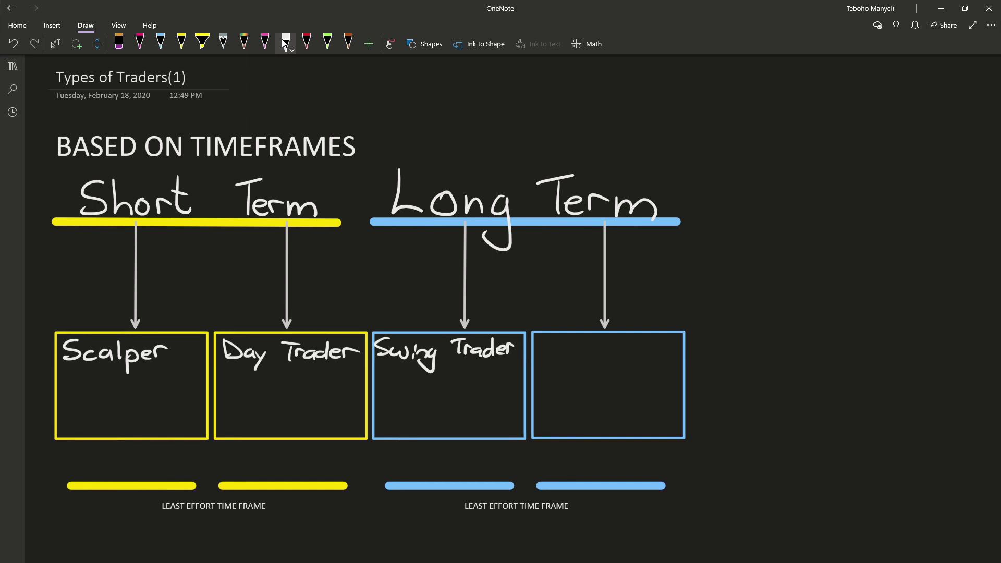
mouse_move(544, 340)
mouse_down()
mouse_move(563, 339)
mouse_move(550, 355)
mouse_up()
mouse_move(542, 355)
mouse_down()
mouse_move(586, 345)
mouse_move(617, 357)
mouse_up()
drag(608, 347, 628, 348)
drag(635, 356, 645, 346)
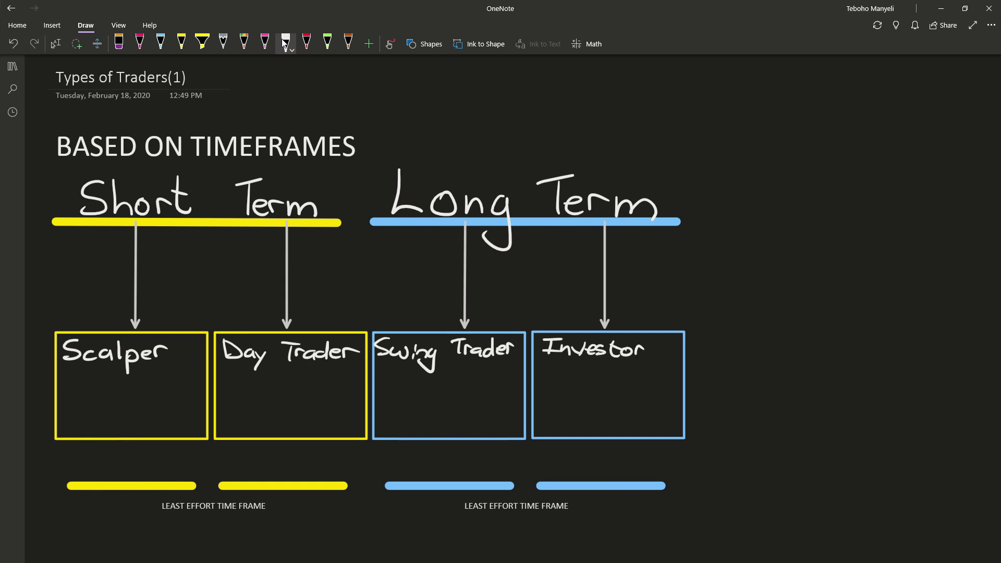
Write T.F beside the Scalper box and its timeframes M1 M5 M15, fixing a miswritten digit
mouse_move(28, 384)
mouse_down()
mouse_move(40, 383)
mouse_move(33, 398)
mouse_move(44, 398)
mouse_up()
mouse_move(63, 397)
mouse_down()
mouse_move(64, 384)
mouse_move(77, 396)
mouse_move(125, 397)
mouse_up()
click(129, 390)
click(121, 389)
drag(129, 385, 119, 398)
drag(122, 383, 179, 396)
drag(181, 380, 195, 379)
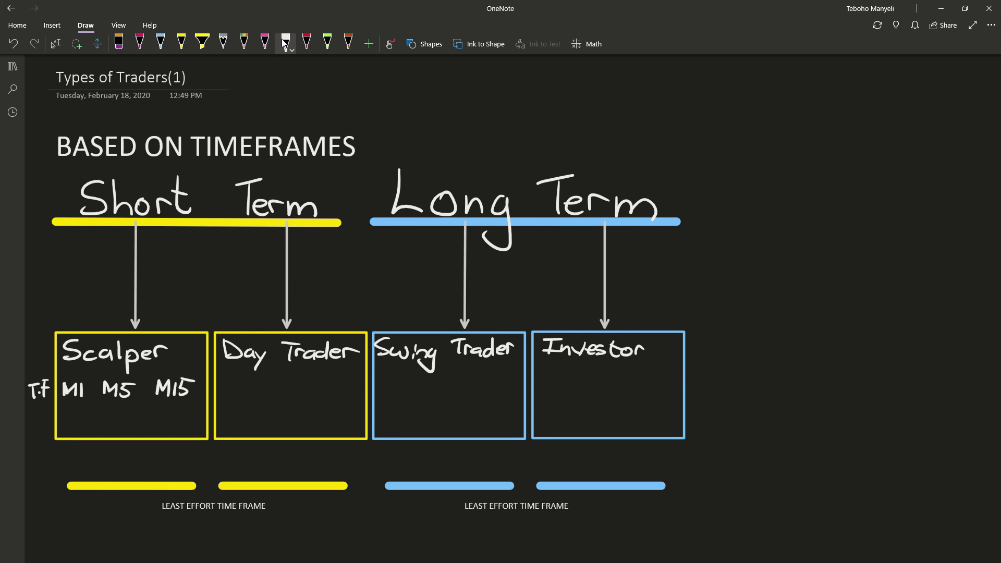
Ink M15 M30 H1, H1 H4 D1 and D1 W1 MN in the Day Trader, Swing Trader and Investor boxes
drag(222, 399, 241, 399)
mouse_move(245, 382)
mouse_down()
mouse_move(271, 396)
mouse_move(305, 387)
mouse_move(344, 401)
mouse_up()
drag(336, 401, 380, 397)
drag(387, 379, 392, 390)
mouse_move(389, 389)
mouse_down()
mouse_move(398, 401)
mouse_move(442, 401)
mouse_up()
drag(433, 393, 458, 396)
mouse_move(454, 386)
mouse_down()
mouse_move(453, 403)
mouse_move(481, 401)
mouse_up()
mouse_move(482, 383)
mouse_down()
mouse_move(482, 401)
mouse_move(557, 391)
mouse_move(544, 398)
mouse_up()
mouse_move(567, 380)
mouse_down()
mouse_move(567, 398)
mouse_move(592, 399)
mouse_move(608, 381)
mouse_move(617, 397)
mouse_move(571, 396)
mouse_up()
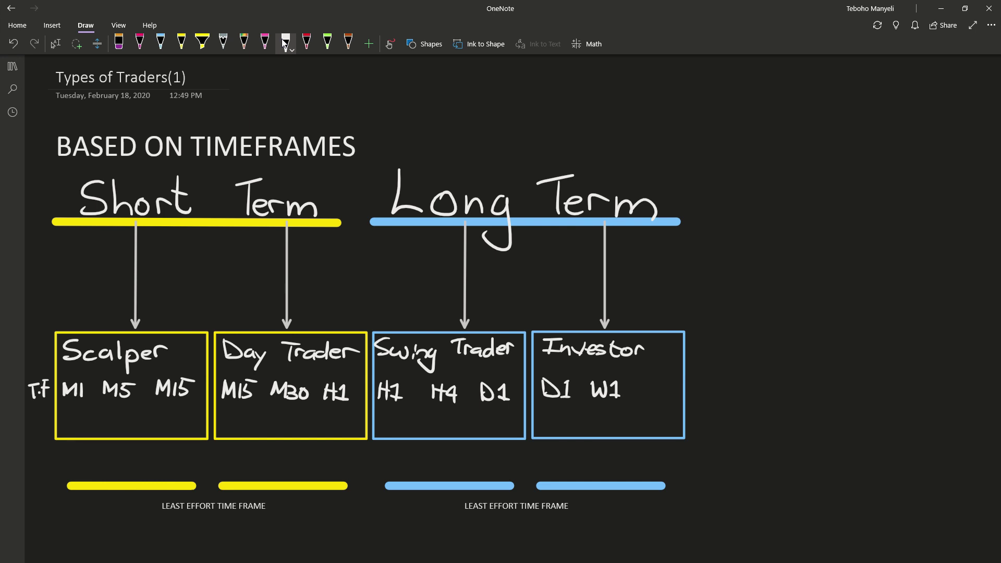
mouse_move(647, 381)
mouse_down()
mouse_move(646, 399)
mouse_move(662, 399)
mouse_move(676, 380)
mouse_up()
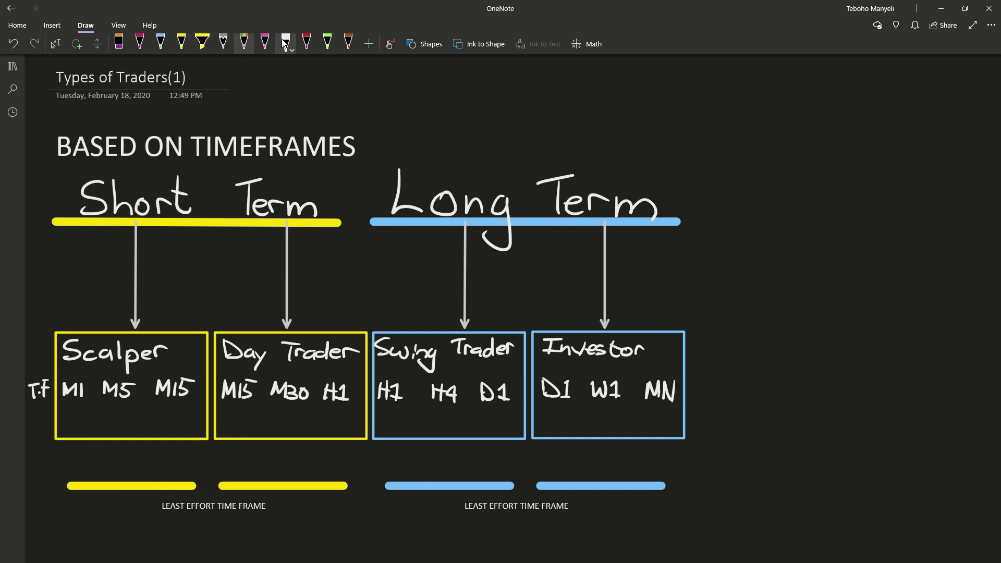
With the green pen, write 'Pip (range)' to the right of the Investor box
click(327, 44)
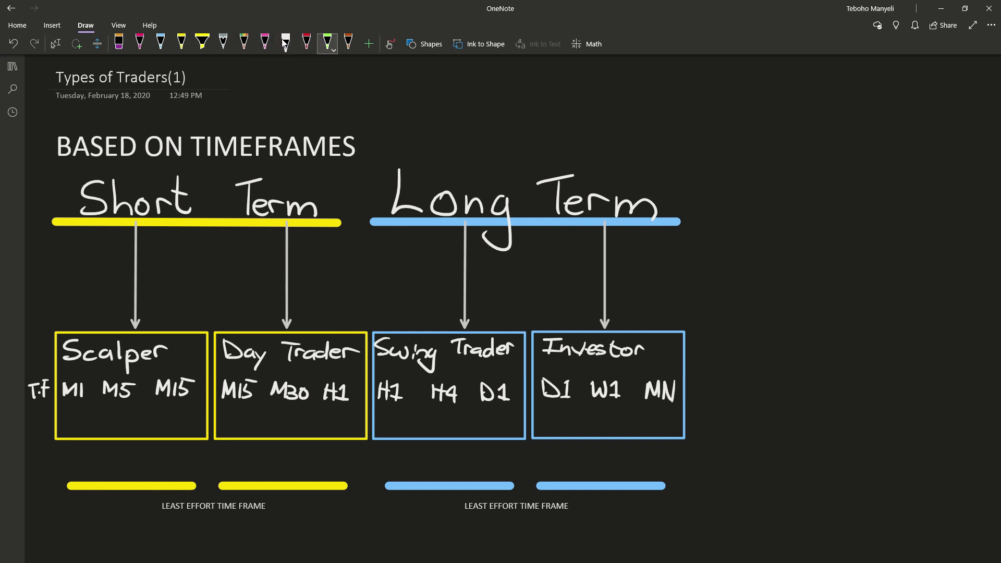
drag(695, 408, 695, 433)
mouse_move(696, 409)
mouse_down()
mouse_move(696, 422)
mouse_move(722, 425)
mouse_move(714, 435)
mouse_move(768, 422)
mouse_up()
click(703, 416)
click(703, 429)
mouse_move(774, 424)
mouse_down()
mouse_move(793, 451)
mouse_move(817, 432)
mouse_move(823, 442)
mouse_move(793, 430)
mouse_up()
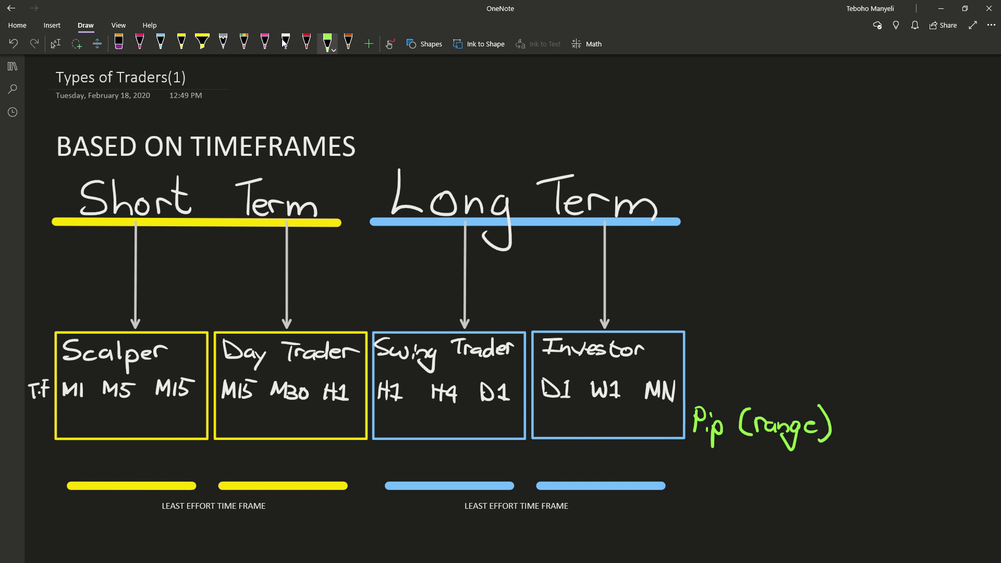
Write pip ranges 15→40, 30→100 and 100→500 in the Scalper, Day Trader and Swing Trader boxes
mouse_move(70, 416)
mouse_down()
mouse_move(76, 433)
mouse_move(92, 415)
mouse_move(126, 426)
mouse_up()
mouse_move(112, 418)
mouse_down()
mouse_move(126, 425)
mouse_move(112, 432)
mouse_move(153, 428)
mouse_up()
mouse_move(149, 421)
mouse_down()
mouse_move(148, 436)
mouse_move(161, 421)
mouse_up()
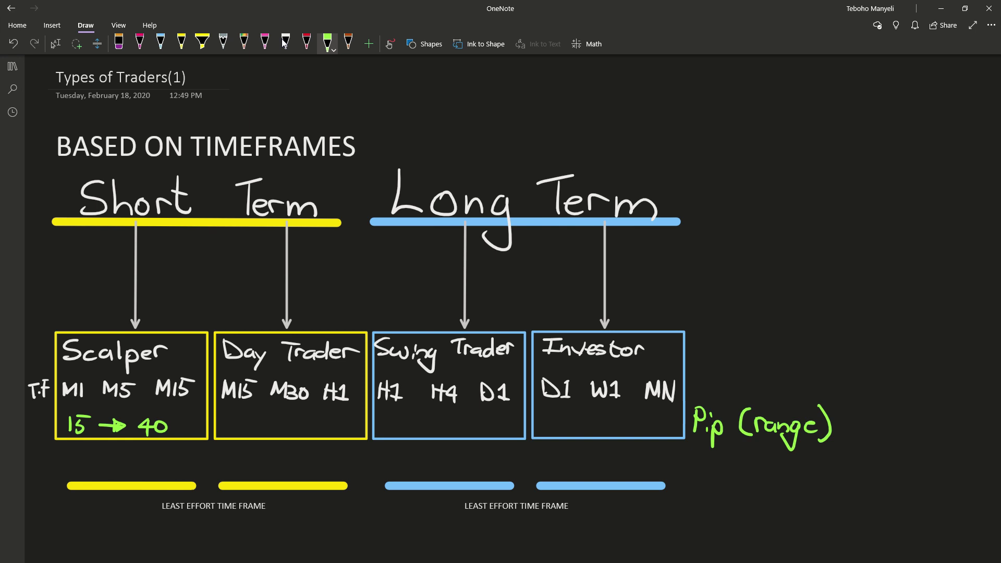
mouse_move(224, 420)
mouse_down()
mouse_move(224, 434)
mouse_move(246, 423)
mouse_move(321, 433)
mouse_move(345, 426)
mouse_up()
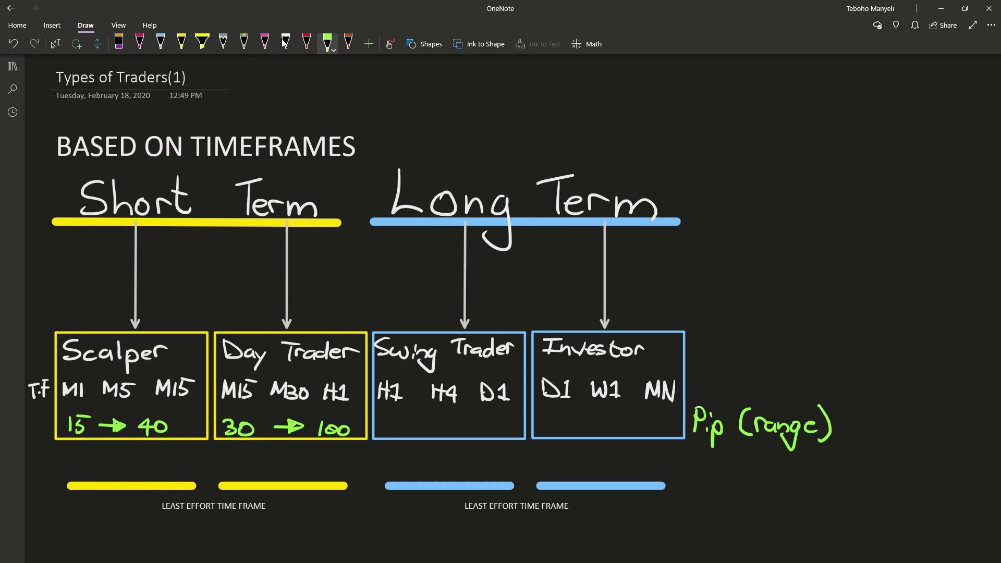
mouse_move(379, 421)
mouse_down()
mouse_move(380, 436)
mouse_move(395, 425)
mouse_up()
mouse_move(409, 427)
mouse_down()
mouse_move(409, 436)
mouse_move(408, 427)
mouse_up()
mouse_move(447, 425)
mouse_down()
mouse_move(458, 431)
mouse_move(448, 437)
mouse_move(469, 429)
mouse_move(470, 436)
mouse_up()
drag(471, 422, 489, 428)
drag(503, 428, 503, 427)
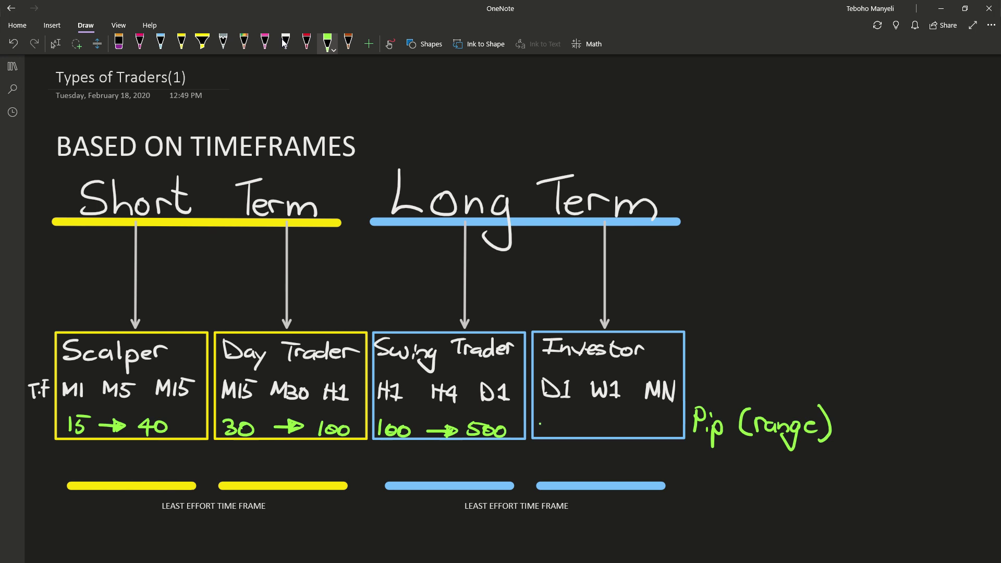
Write the Investor pip range 300→+1000 in green
mouse_move(540, 422)
mouse_down()
mouse_move(542, 437)
mouse_move(558, 428)
mouse_up()
drag(570, 426, 602, 430)
mouse_move(604, 424)
mouse_down()
mouse_move(614, 431)
mouse_move(599, 437)
mouse_move(637, 438)
mouse_move(645, 427)
mouse_up()
drag(656, 427, 662, 427)
drag(672, 427, 636, 428)
drag(631, 421, 631, 437)
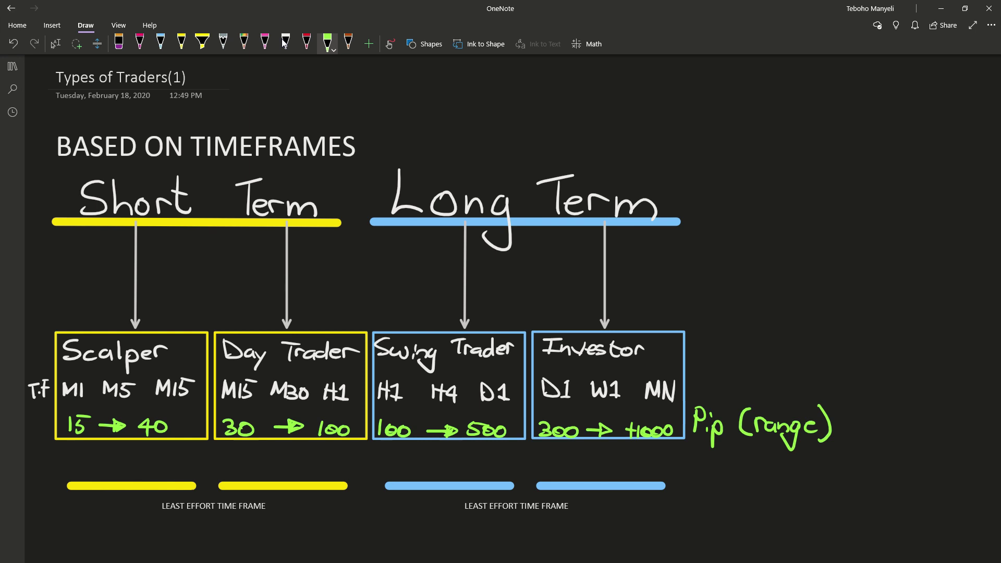
With the white pen, write Min, Hour, Day and Weeks above the four trader boxes
click(286, 42)
mouse_move(72, 319)
mouse_down()
mouse_move(75, 298)
mouse_move(93, 317)
mouse_move(114, 315)
mouse_up()
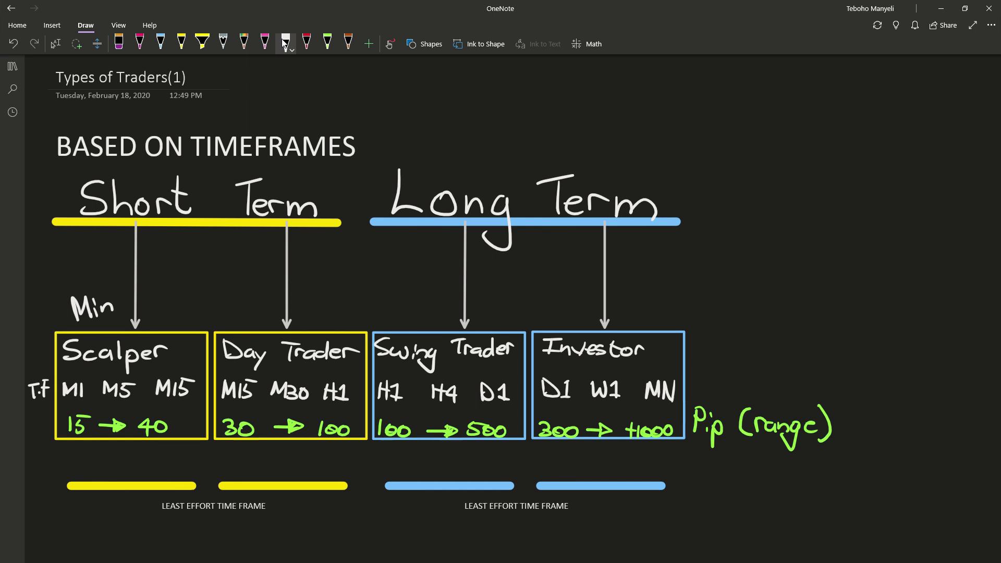
mouse_move(230, 300)
mouse_down()
mouse_move(229, 318)
mouse_move(238, 315)
mouse_up()
drag(229, 308, 244, 306)
mouse_move(253, 304)
mouse_down()
mouse_move(246, 312)
mouse_move(267, 296)
mouse_up()
mouse_move(391, 299)
mouse_down()
mouse_move(392, 319)
mouse_move(403, 316)
mouse_up()
drag(421, 305, 430, 317)
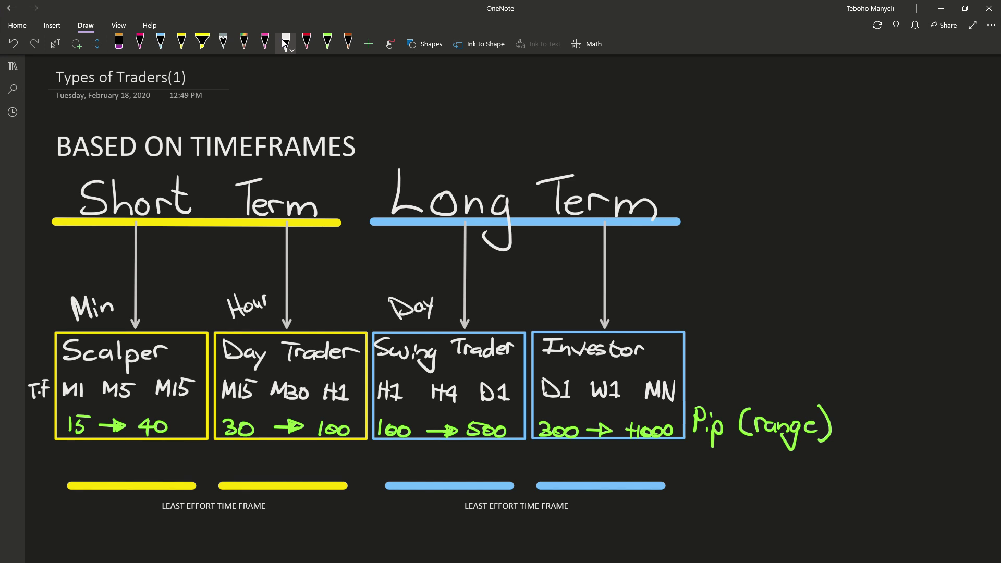
mouse_move(534, 295)
mouse_down()
mouse_move(557, 291)
mouse_move(578, 303)
mouse_up()
drag(591, 284, 592, 298)
drag(600, 284, 593, 296)
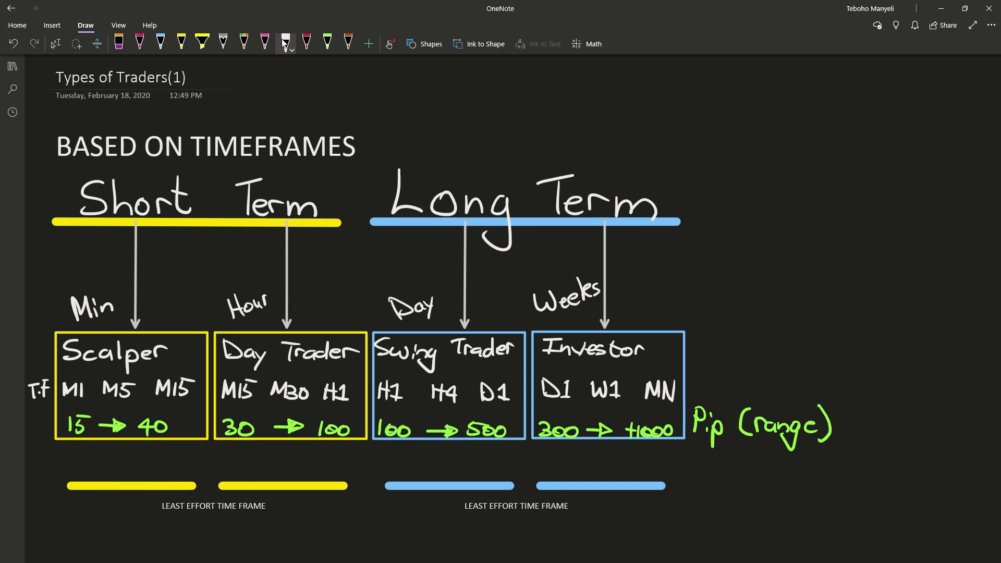
Exit inking, scroll the page down 3 notches, and return to the Draw tab
key(Escape)
scroll(526, 195, down, 2)
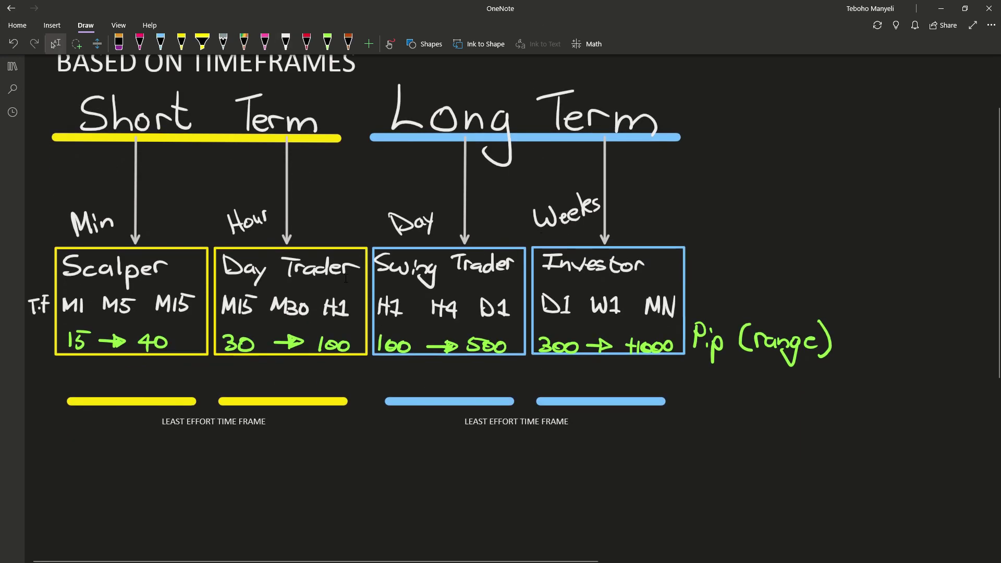
key(alt+d)
Select the light-blue pen, then switch to the brown pen and show its colour palette
key(Left)
key(Left)
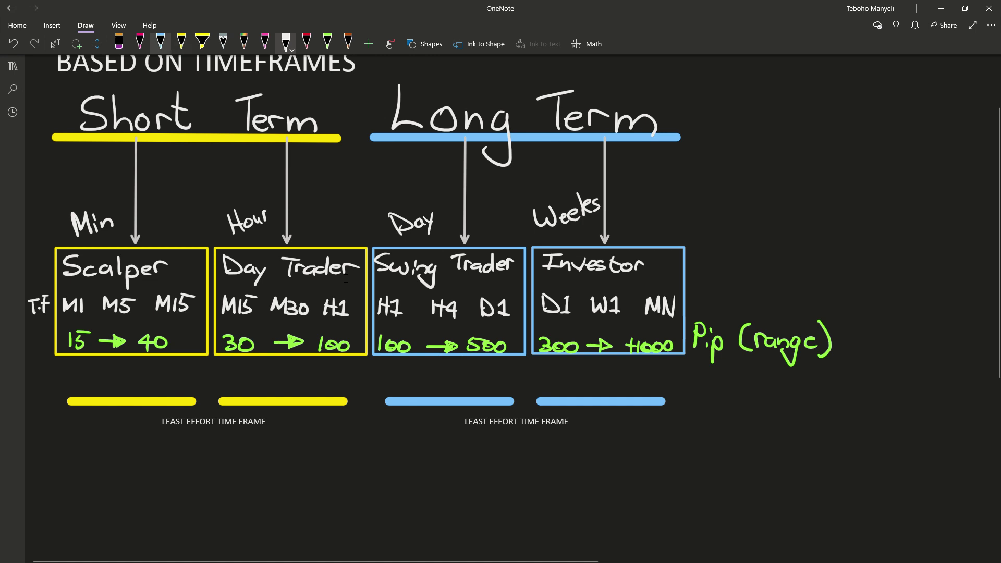
key(Return)
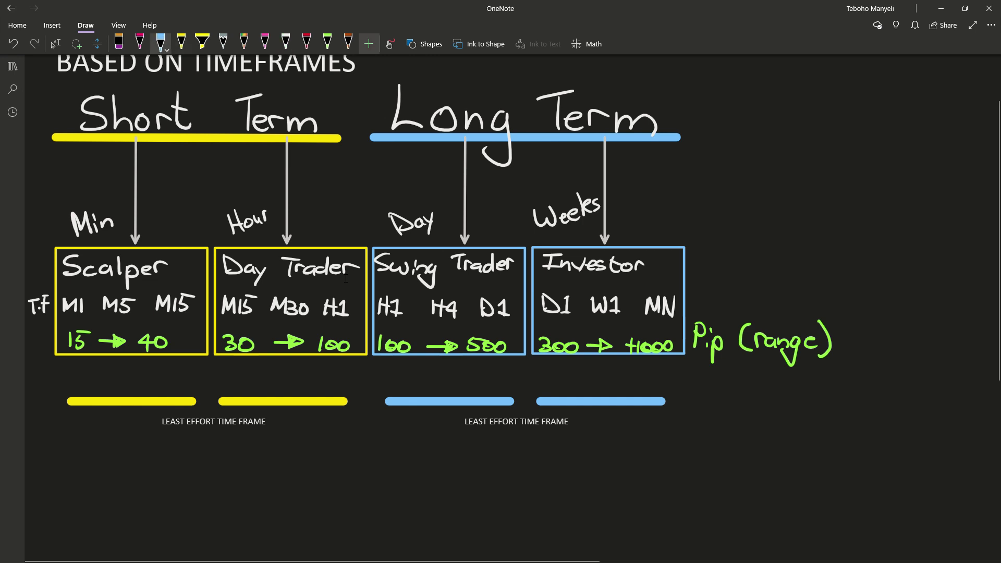
click(368, 43)
key(Escape)
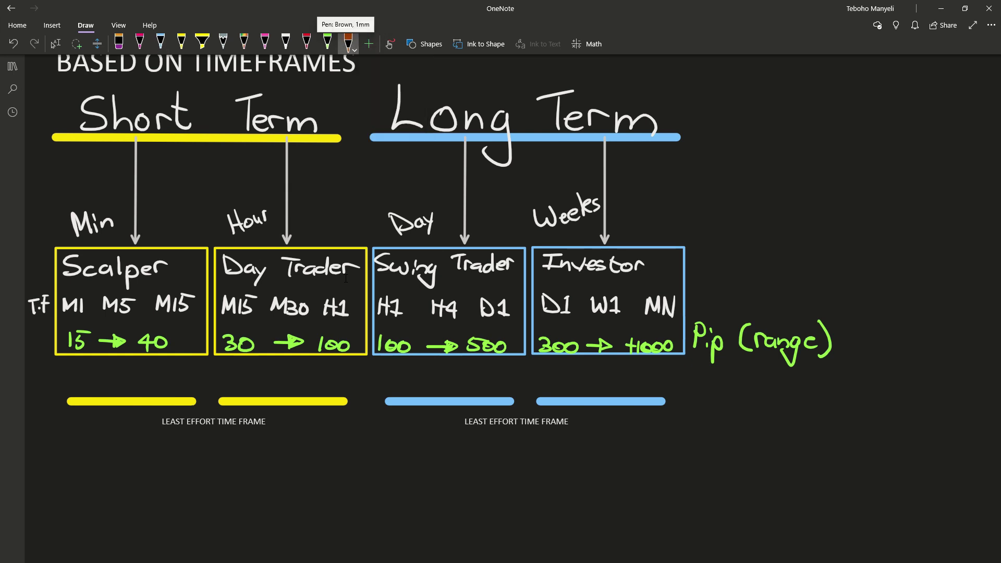
key(Left)
key(Return)
Browse the brown pen's colour palette, then settle back on the light-blue pen
key(Left)
key(Up)
key(Up)
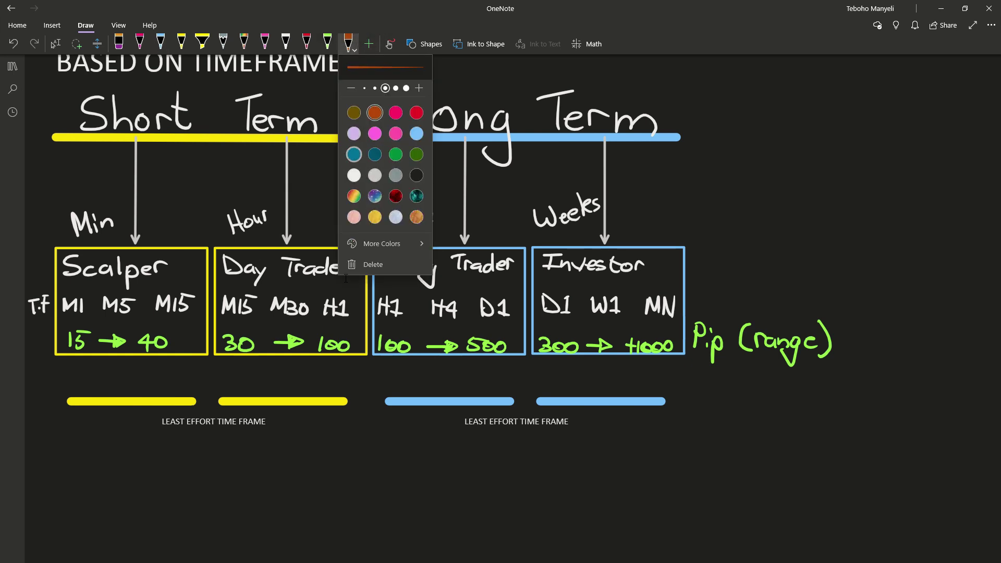
key(Right)
key(Down)
key(Down)
key(Down)
key(Right)
key(Left)
key(Up)
key(Down)
key(Right)
key(Up)
key(Right)
key(Up)
key(Left)
key(Up)
key(Left)
key(Left)
key(Right)
key(Right)
key(Up)
key(Down)
key(Down)
key(Left)
key(Left)
key(Left)
key(Left)
key(Return)
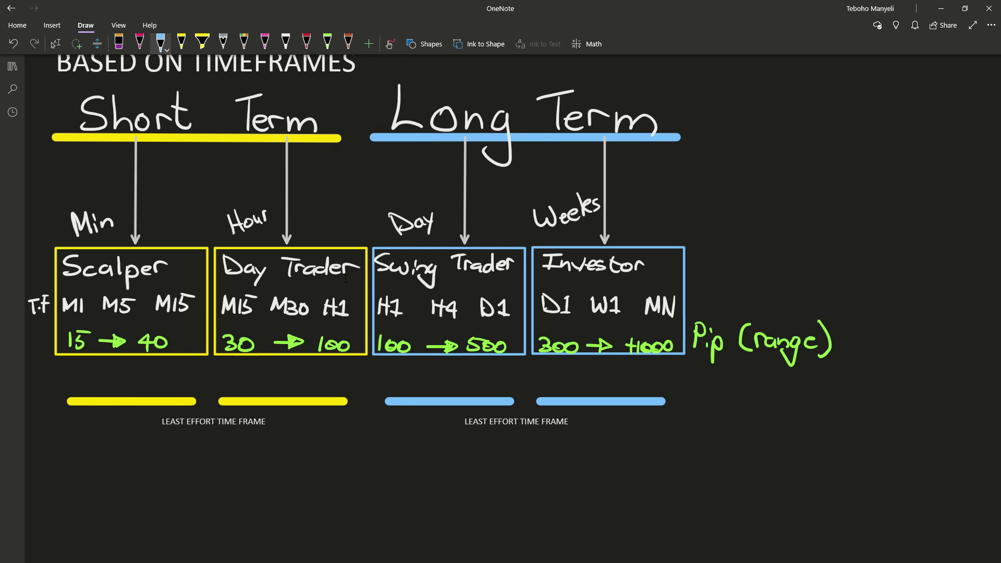
Underline M15 in the Scalper box and write M15 and H1 in blue above the yellow bars
drag(152, 315, 183, 314)
mouse_move(114, 394)
mouse_down()
mouse_move(117, 372)
mouse_move(139, 396)
mouse_up()
mouse_move(145, 374)
mouse_down()
mouse_move(144, 397)
mouse_move(161, 371)
mouse_up()
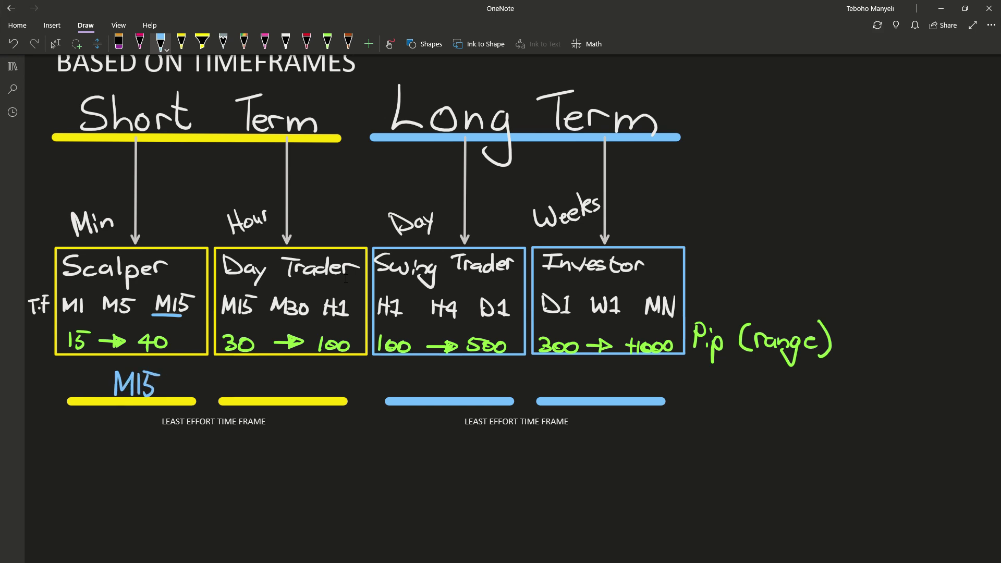
drag(267, 372, 266, 395)
drag(275, 370, 276, 396)
drag(268, 383, 293, 395)
drag(284, 395, 303, 394)
Underline H1, D1 and MN in their boxes and write D1 and MN above the blue bars
drag(320, 322, 345, 322)
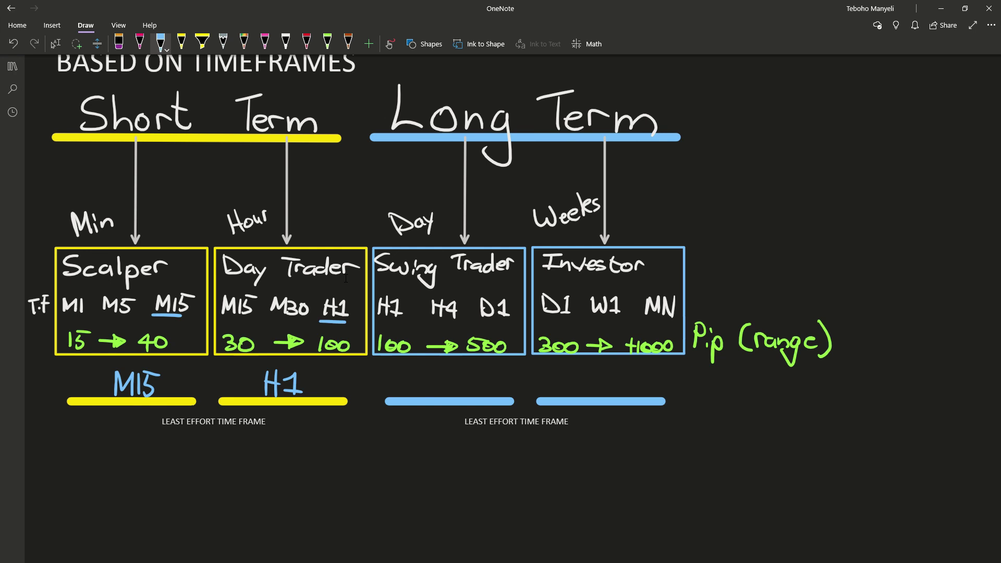
drag(478, 321, 514, 320)
mouse_move(430, 365)
mouse_down()
mouse_move(430, 390)
mouse_move(468, 372)
mouse_move(470, 393)
mouse_up()
drag(461, 389, 481, 393)
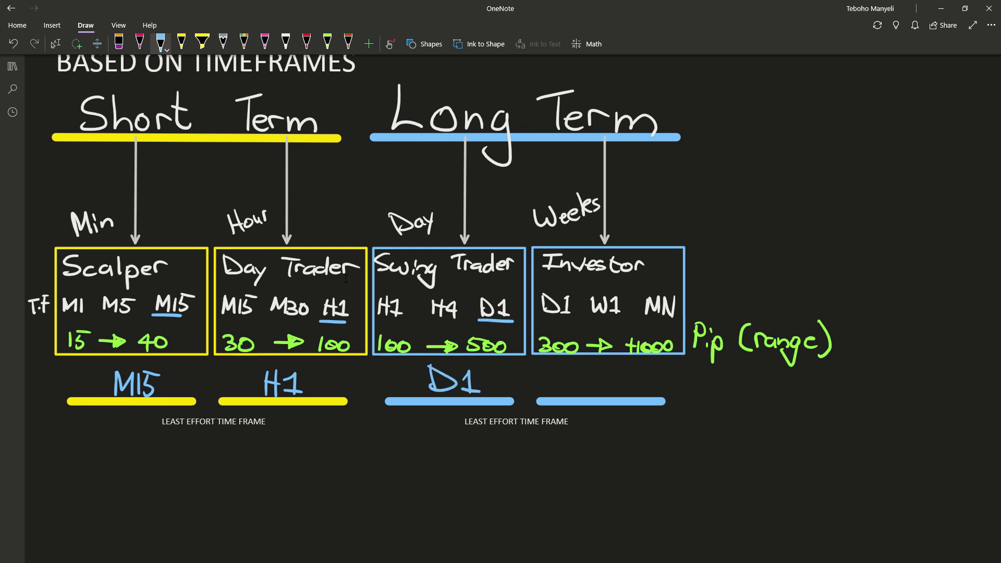
drag(631, 319, 677, 320)
mouse_move(585, 365)
mouse_down()
mouse_move(584, 388)
mouse_move(601, 366)
mouse_move(603, 393)
mouse_up()
mouse_move(608, 396)
mouse_down()
mouse_move(609, 368)
mouse_move(622, 393)
mouse_up()
drag(621, 393, 625, 364)
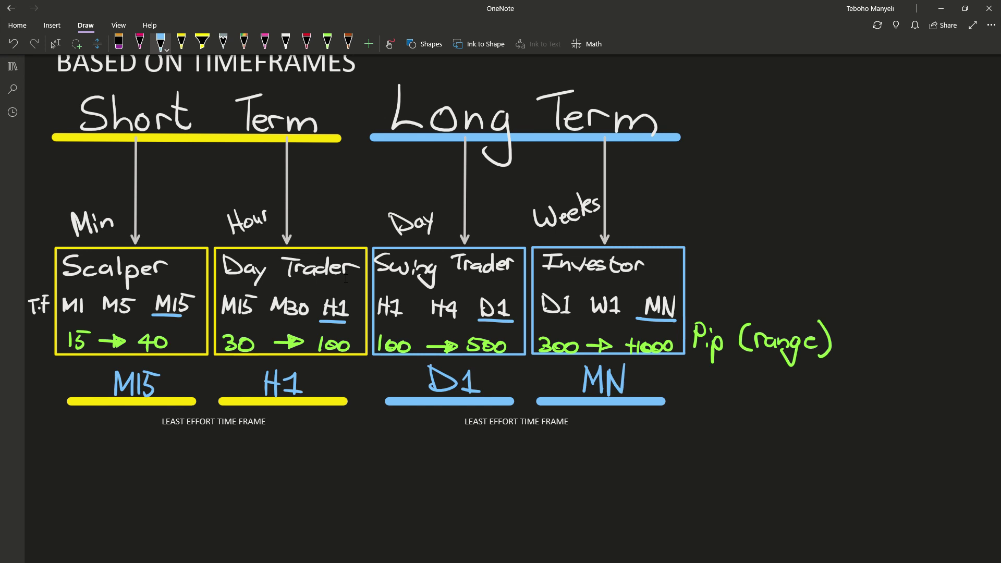
Draw two connector lines down from M15 and H1 and write 'Screen Time' in blue beneath them
drag(121, 430, 149, 464)
drag(271, 431, 246, 459)
mouse_move(117, 482)
mouse_down()
mouse_move(104, 499)
mouse_move(133, 499)
mouse_up()
mouse_move(134, 498)
mouse_down()
mouse_move(141, 485)
mouse_move(186, 480)
mouse_move(211, 449)
mouse_up()
drag(204, 452, 199, 477)
mouse_move(208, 468)
mouse_down()
mouse_move(210, 478)
mouse_move(223, 464)
mouse_move(248, 467)
mouse_up()
click(210, 461)
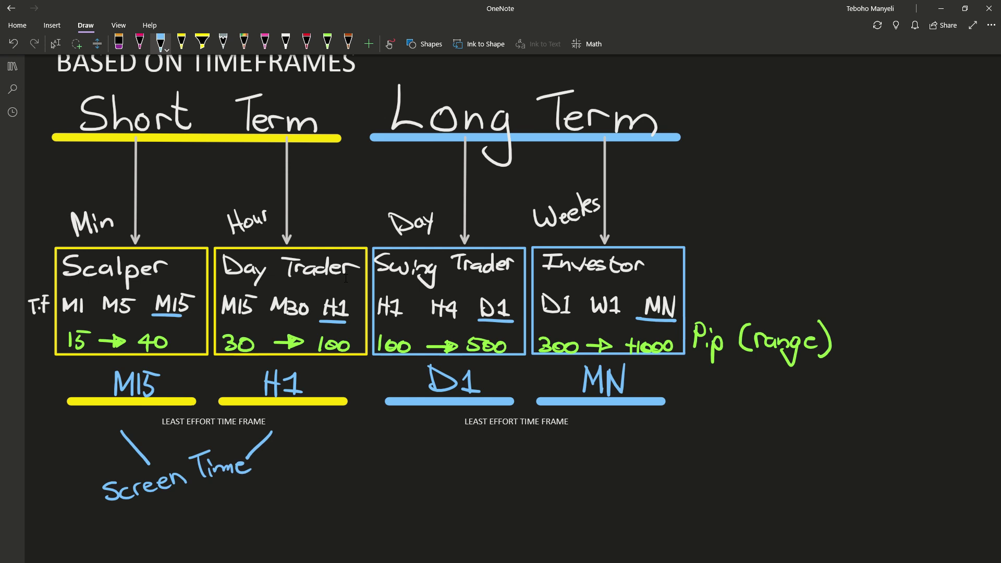
Write 'High' in red ink below 'Screen Time'
click(307, 44)
drag(186, 498, 179, 529)
mouse_move(201, 492)
mouse_down()
mouse_move(194, 524)
mouse_move(203, 509)
mouse_up()
mouse_move(212, 507)
mouse_down()
mouse_move(209, 519)
mouse_move(229, 534)
mouse_up()
drag(228, 482, 254, 519)
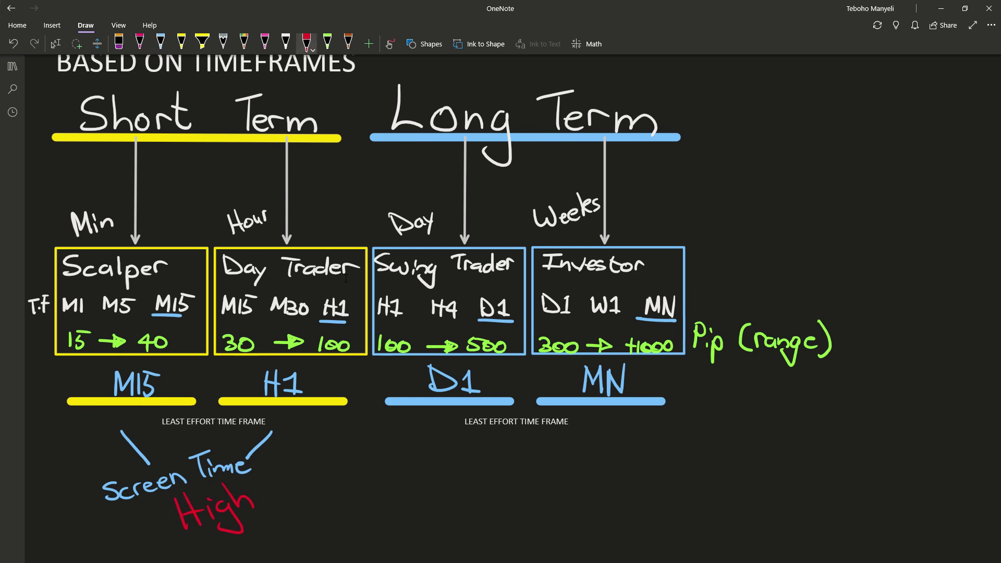
In light-blue ink, draw two connector lines under the long-term D1 and MN labels
click(161, 44)
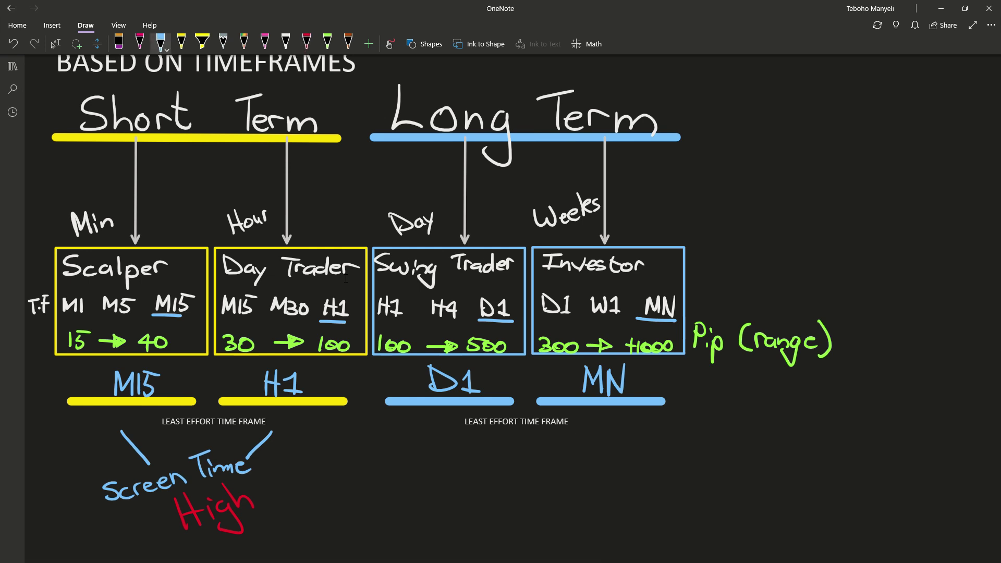
drag(447, 417, 486, 447)
drag(596, 421, 572, 445)
Handwrite ScreenTime in blue under the long-term label, then Low beneath it in green
drag(436, 470, 429, 487)
mouse_move(464, 476)
mouse_down()
mouse_move(459, 486)
mouse_move(471, 467)
mouse_move(490, 472)
mouse_up()
mouse_move(491, 467)
mouse_down()
mouse_move(523, 458)
mouse_move(538, 439)
mouse_up()
mouse_move(531, 442)
mouse_down()
mouse_move(528, 464)
mouse_move(588, 453)
mouse_up()
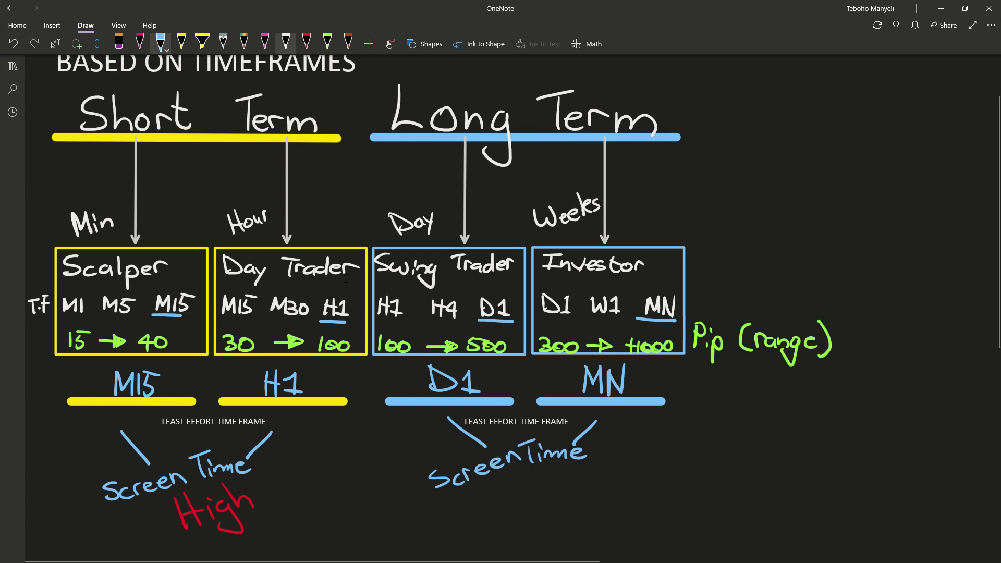
click(327, 44)
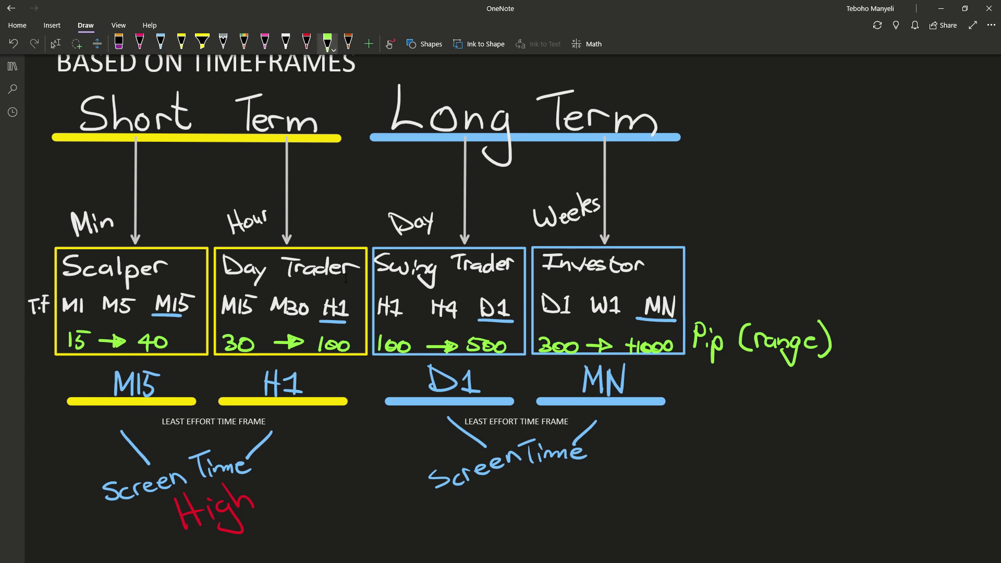
mouse_move(485, 491)
mouse_down()
mouse_move(489, 516)
mouse_move(521, 523)
mouse_move(531, 497)
mouse_move(571, 508)
mouse_move(578, 488)
mouse_up()
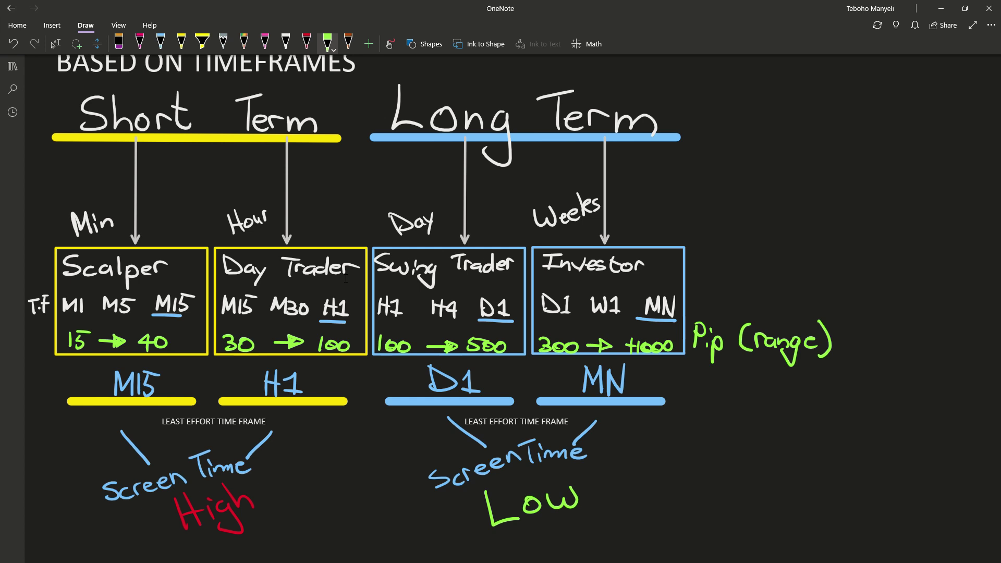
Draw two green arrows right of Long Term labelled 'work' and 'school'
drag(705, 137, 745, 121)
drag(745, 111, 749, 129)
mouse_move(781, 107)
mouse_down()
mouse_move(780, 123)
mouse_move(815, 112)
mouse_up()
mouse_move(836, 104)
mouse_down()
mouse_move(838, 123)
mouse_move(848, 102)
mouse_up()
mouse_move(861, 93)
mouse_down()
mouse_move(863, 121)
mouse_move(881, 122)
mouse_up()
mouse_move(724, 175)
mouse_down()
mouse_move(762, 163)
mouse_move(807, 171)
mouse_up()
mouse_move(813, 139)
mouse_down()
mouse_move(821, 171)
mouse_move(850, 158)
mouse_up()
drag(866, 152, 873, 167)
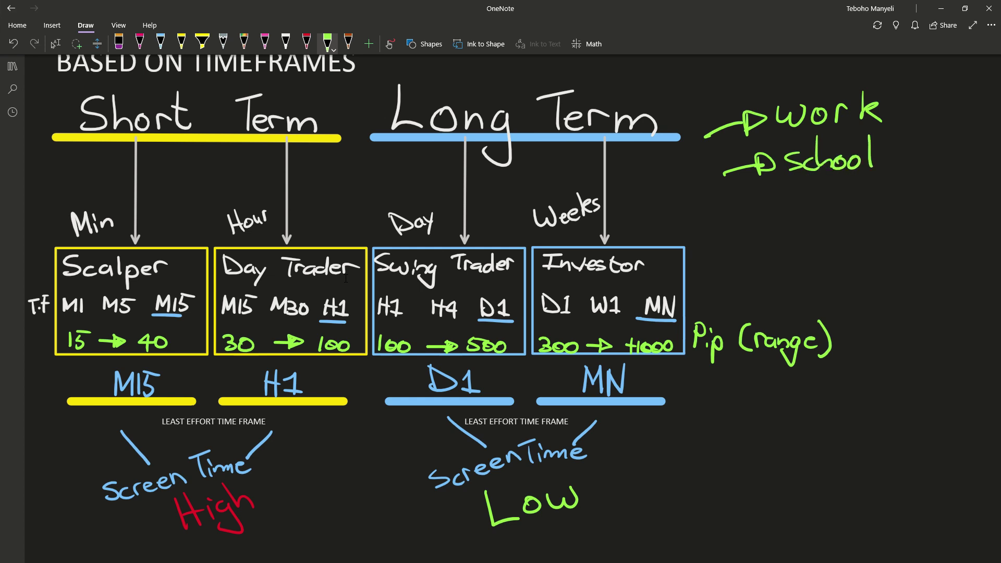
Curve a green arrow from Short Term up to a handwritten 'Fulltime Trader' note, extending its tail
mouse_move(330, 112)
mouse_down()
mouse_move(388, 63)
mouse_move(393, 76)
mouse_move(407, 67)
mouse_move(396, 71)
mouse_move(421, 85)
mouse_move(438, 62)
mouse_up()
drag(422, 74, 454, 84)
drag(461, 60, 461, 84)
drag(471, 73, 485, 72)
mouse_move(490, 72)
mouse_down()
mouse_move(490, 82)
mouse_move(519, 82)
mouse_move(589, 60)
mouse_move(580, 82)
mouse_up()
mouse_move(586, 81)
mouse_down()
mouse_move(595, 71)
mouse_move(609, 80)
mouse_move(623, 59)
mouse_move(639, 79)
mouse_up()
drag(642, 81, 657, 68)
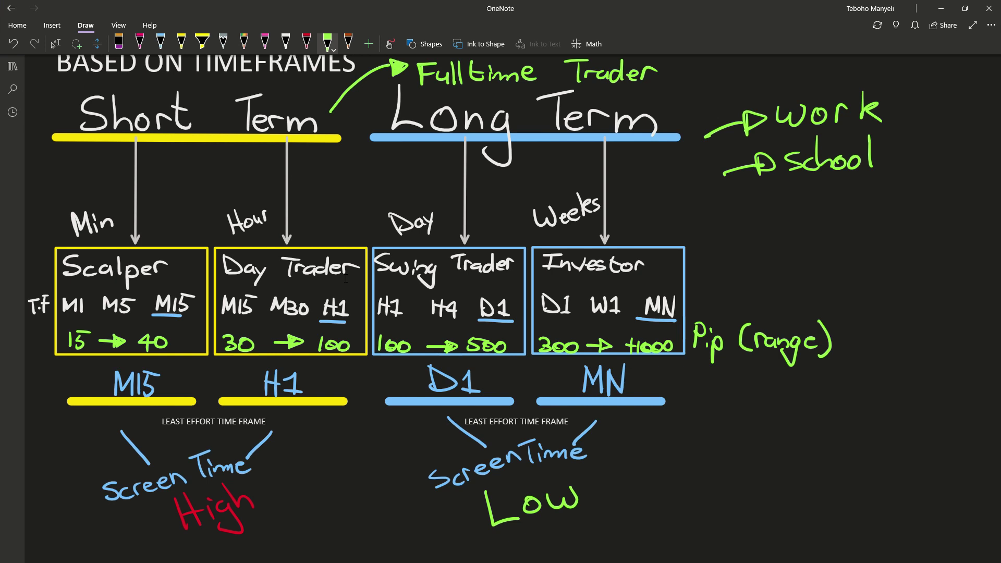
drag(325, 114, 322, 117)
click(55, 44)
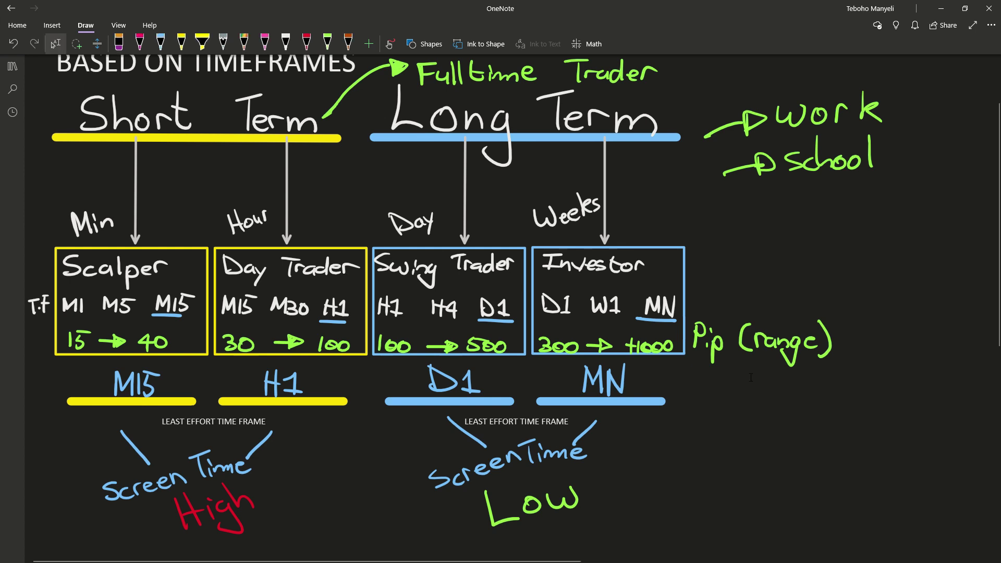
scroll(751, 377, up, 3)
scroll(751, 377, down, 3)
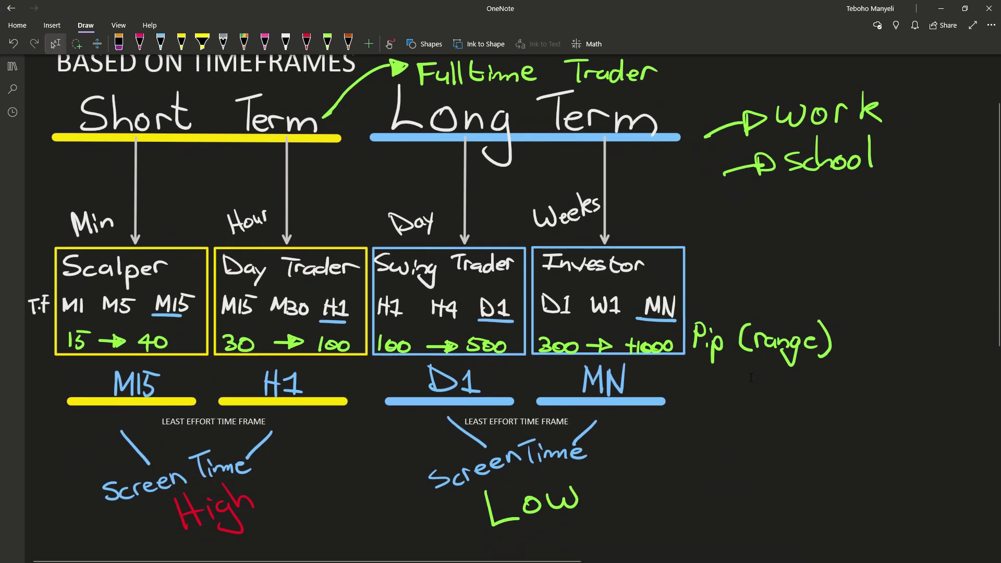